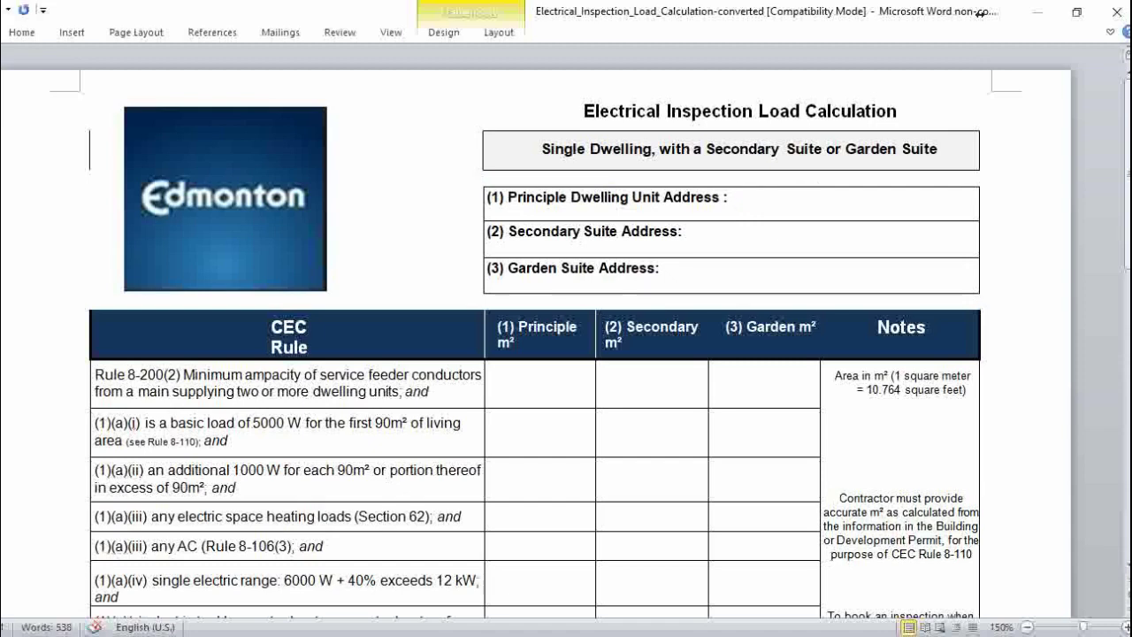
Enter 'Your Address' on the Principle Dwelling Unit Address line of the load calculation form.
text(Your A)
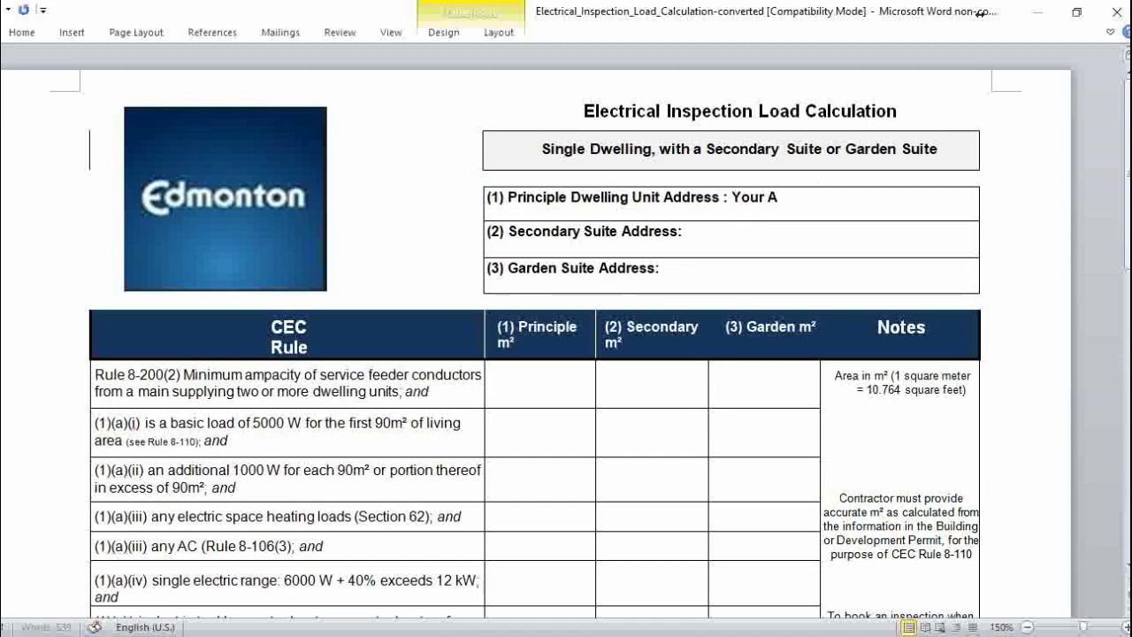
text(ddress)
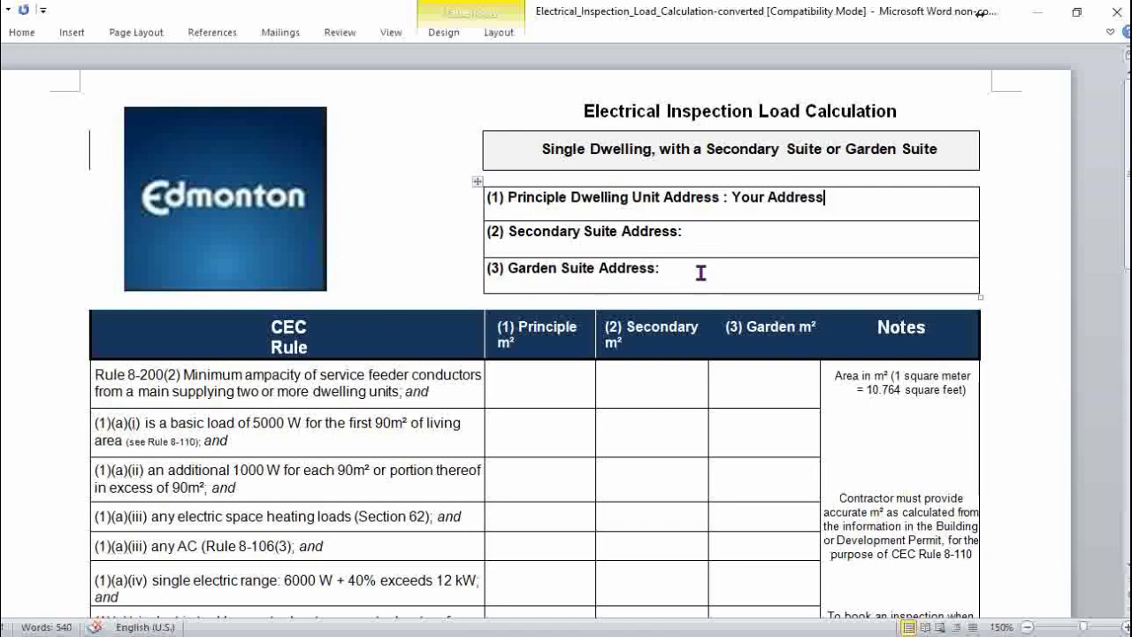
scroll(701, 272, down, 2)
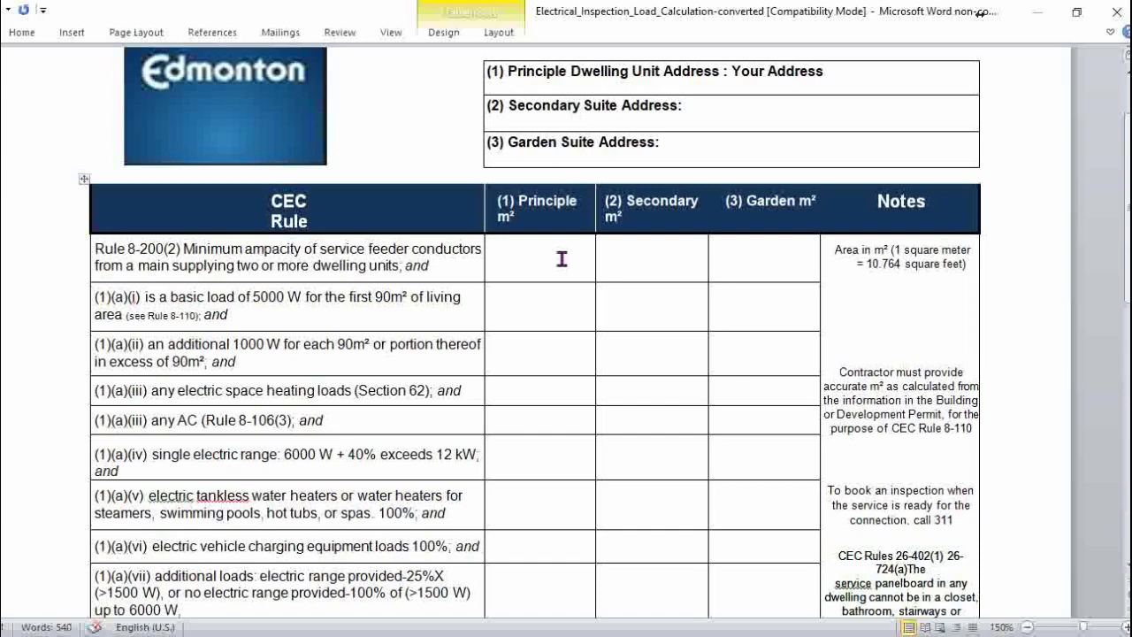
Fill the Principle column with 240 m², then 5000, 2000 for (1)(a)(ii), and 0 for space heating.
text(240)
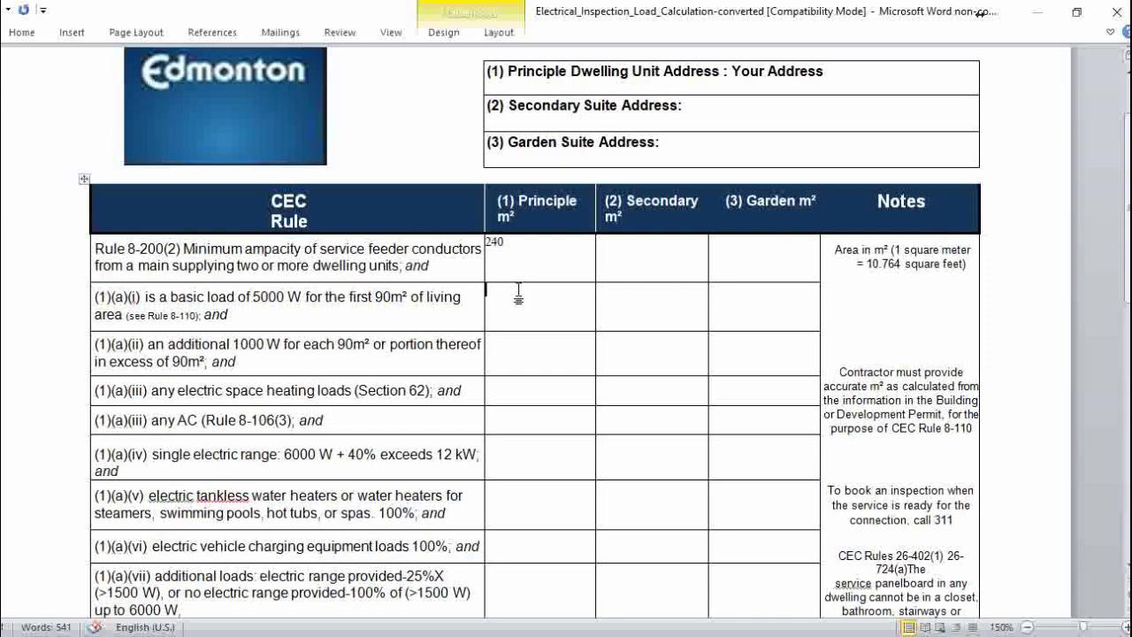
text(5000)
click(513, 351)
text(2000)
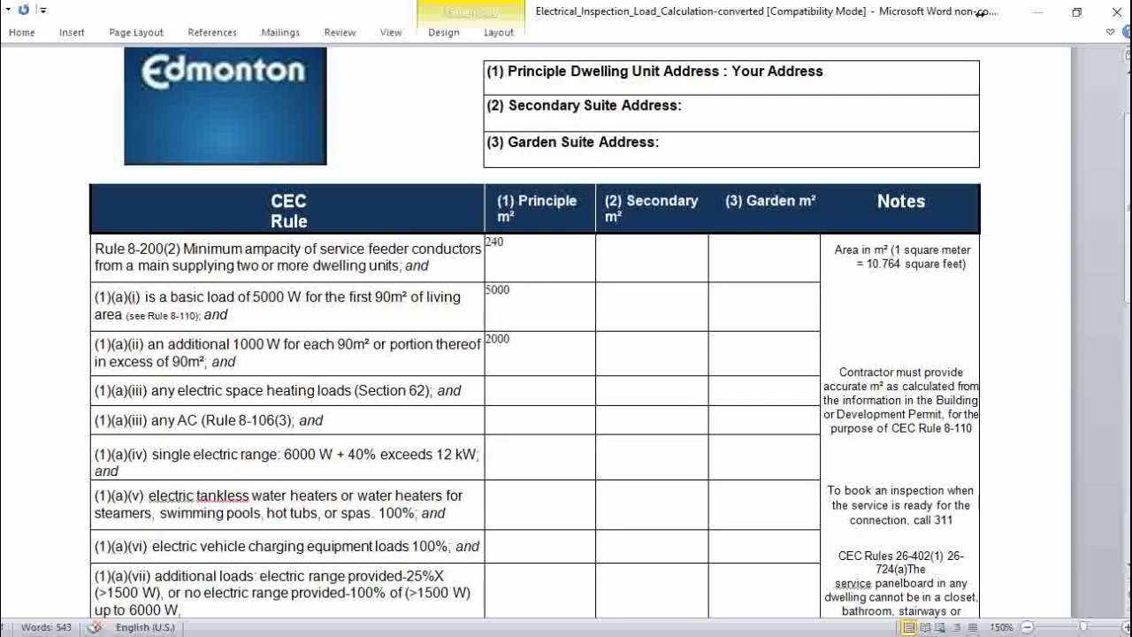
click(506, 384)
text(0)
Put 0 in the AC row, 6000 in the electric range row, 0 for tankless water heaters.
click(499, 413)
text(0)
click(505, 451)
text(6000)
click(510, 498)
text(0)
scroll(559, 456, down, 3)
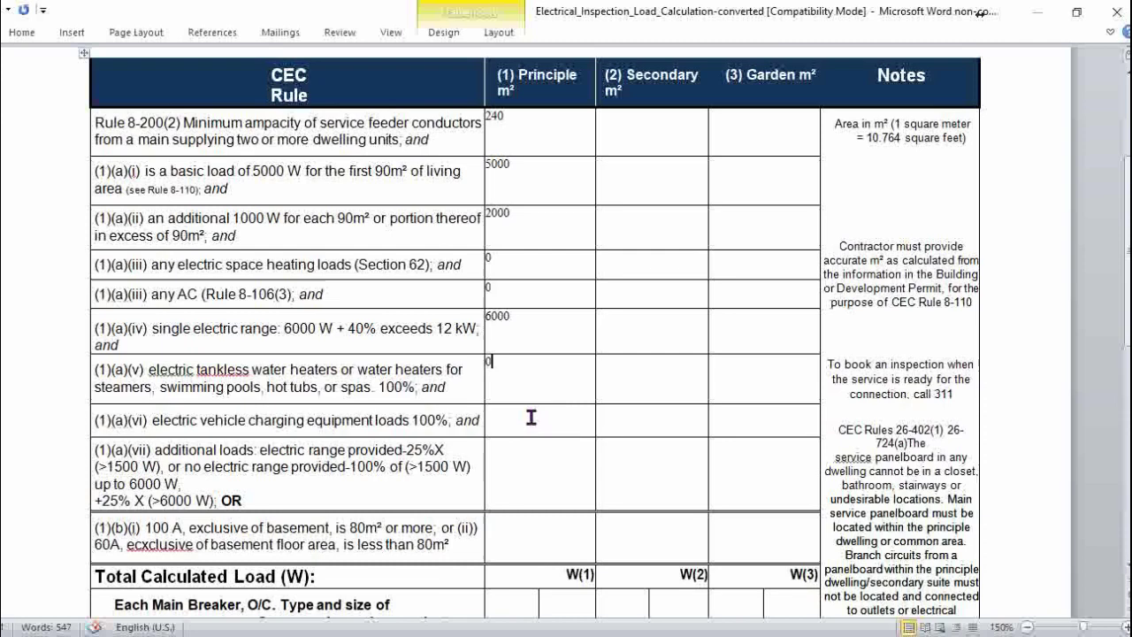
Enter 7200 for EV charging (1)(a)(vi) and 1350 for additional loads (1)(a)(vii) in the Principle column.
click(531, 418)
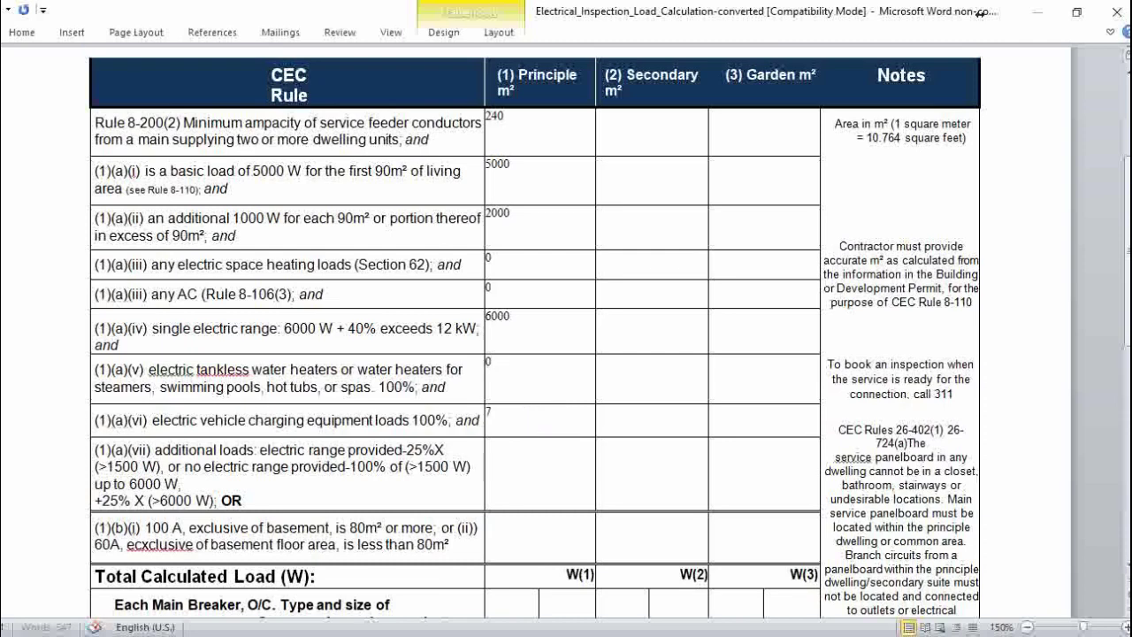
text(7200)
click(519, 451)
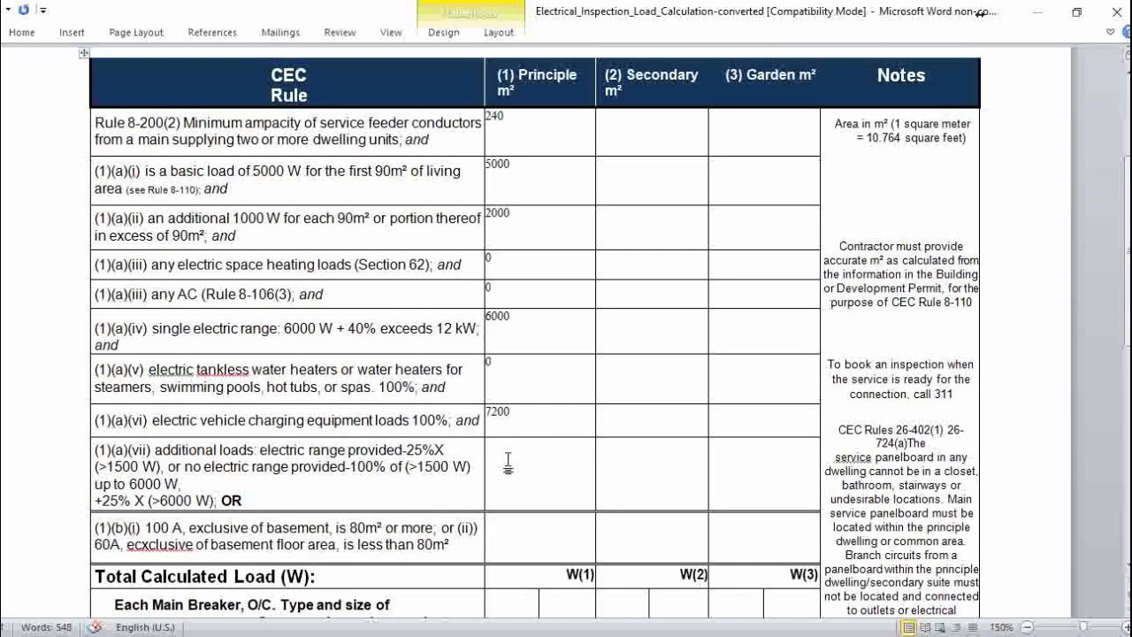
click(508, 462)
text(1350)
Review the entered loads and enter 100 in the (1)(b)(i) row's Principle cell.
drag(487, 166, 546, 465)
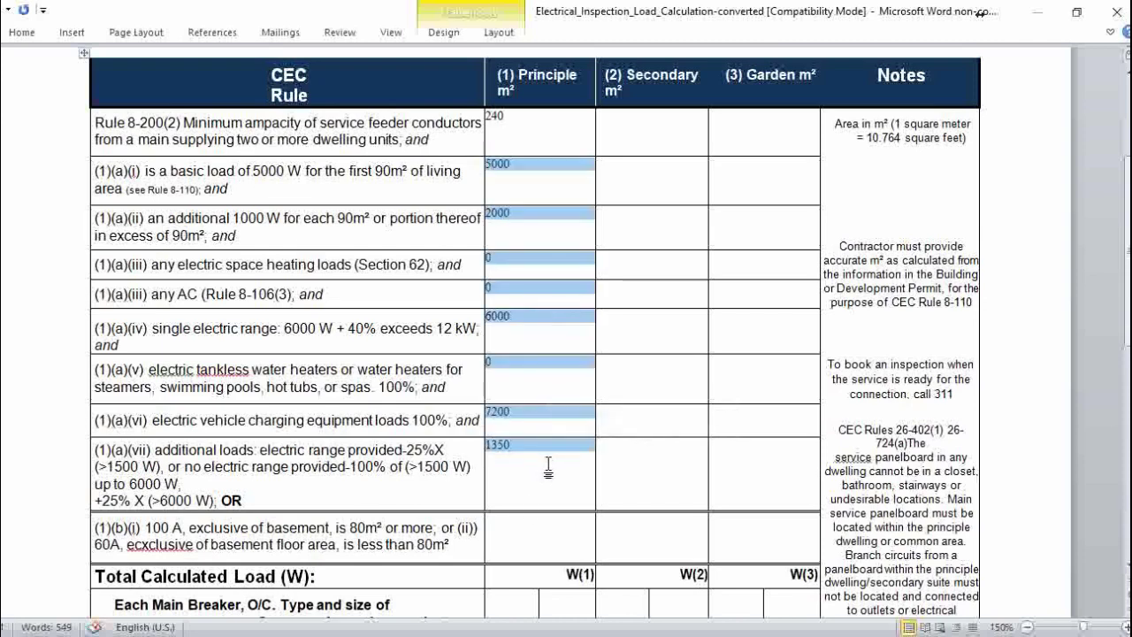
click(509, 526)
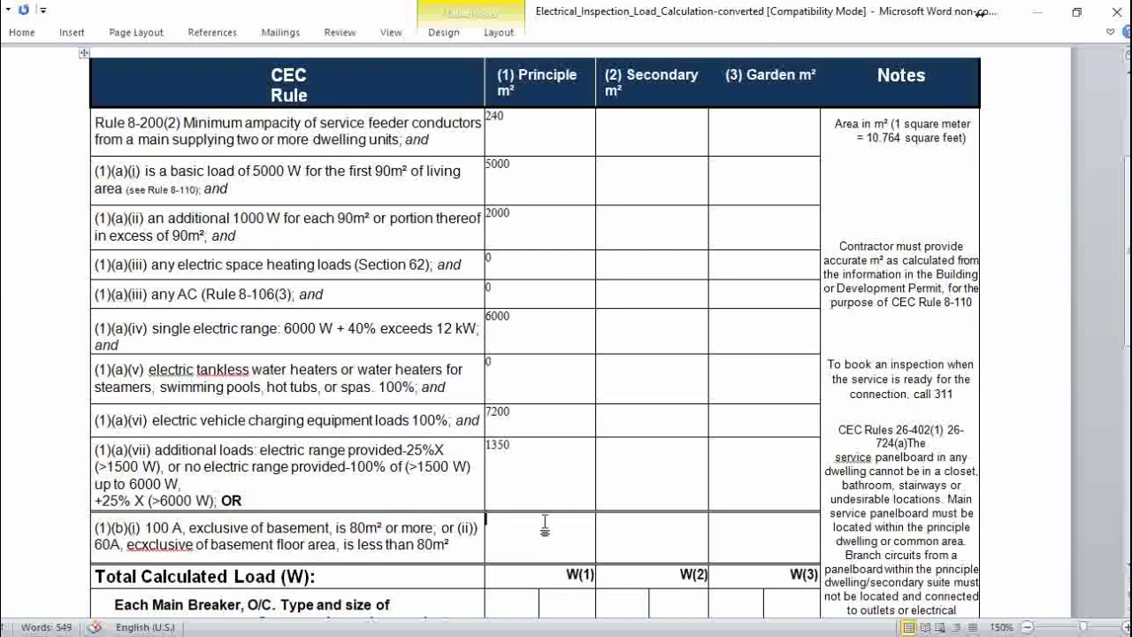
text(100)
Tally the loads 5000 through 1350 and enter 21,550 before W(1) as the total calculated load.
drag(488, 165, 558, 445)
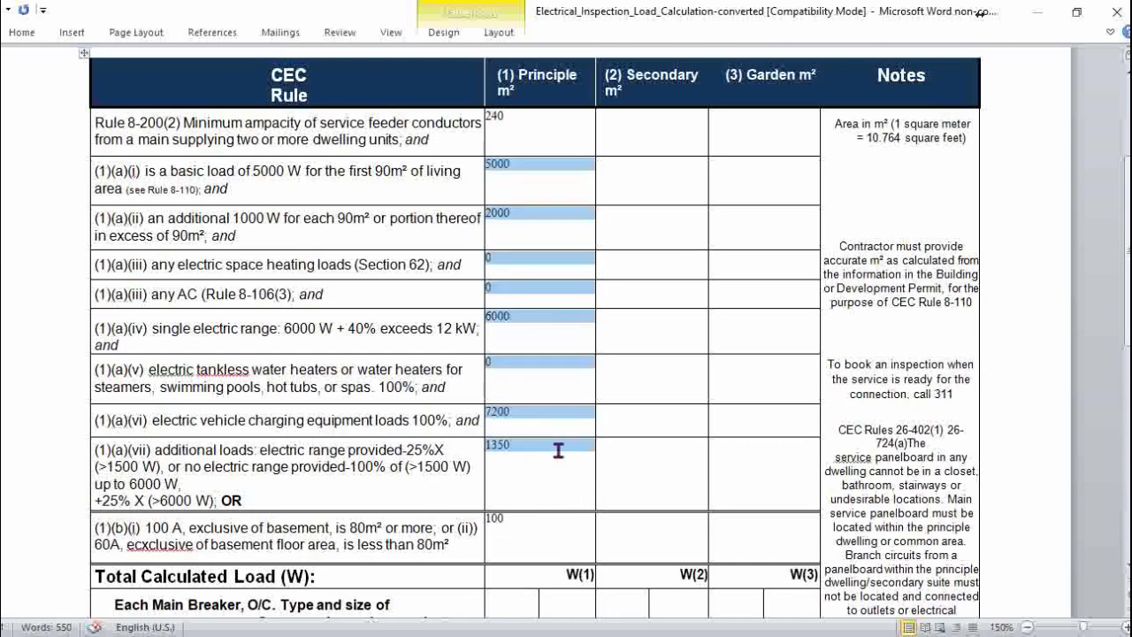
click(535, 577)
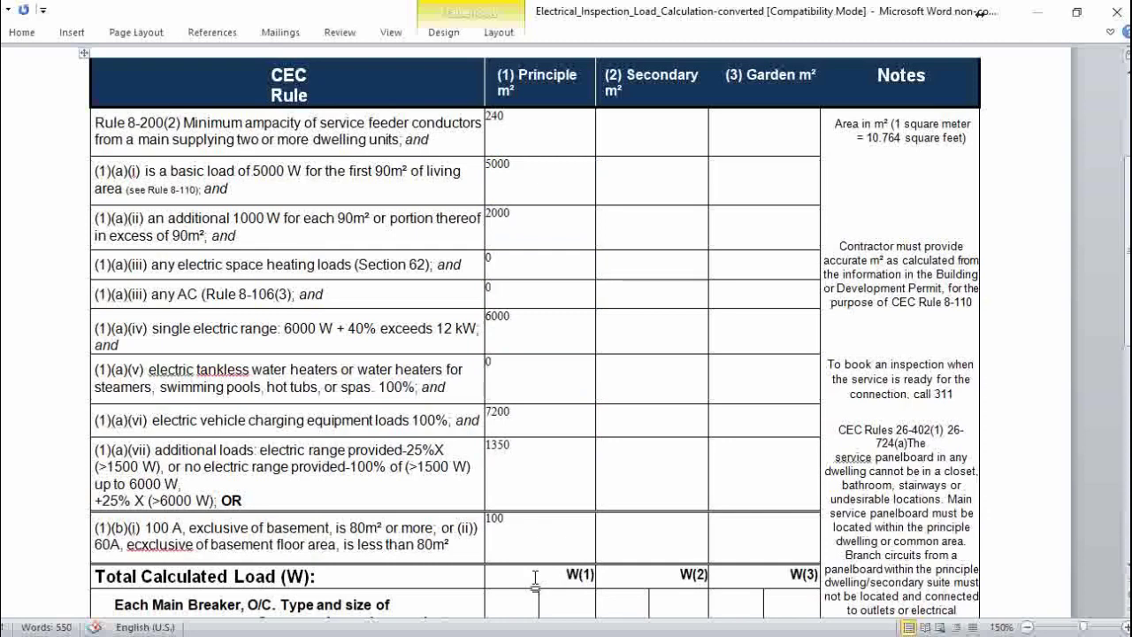
text(21,550)
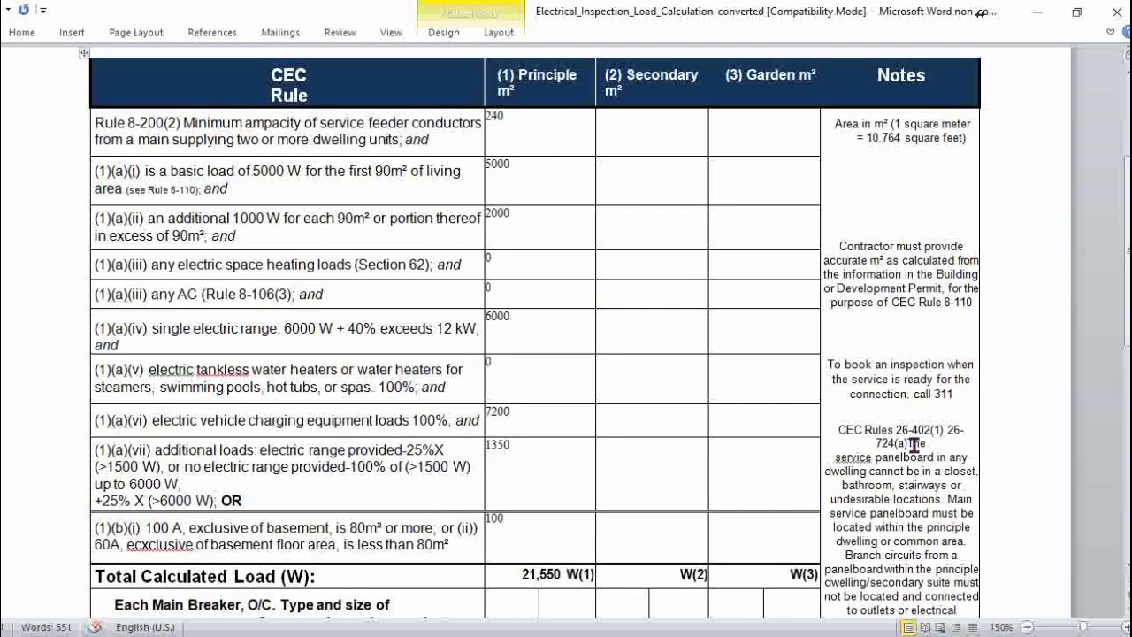
scroll(914, 444, down, 3)
scroll(914, 445, down, 6)
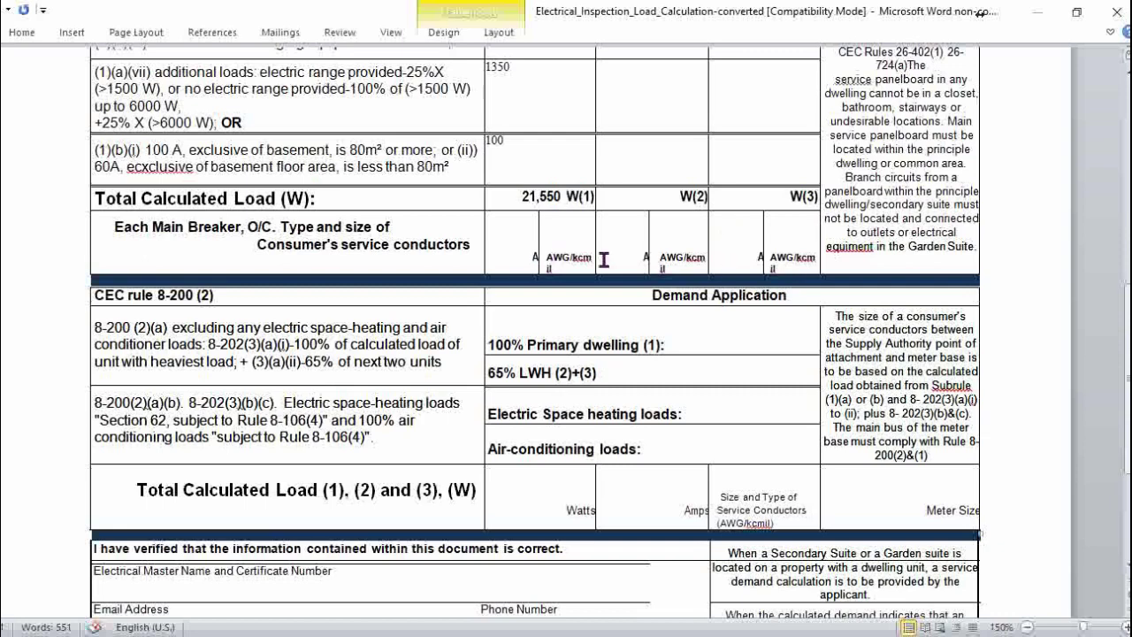
text(100)
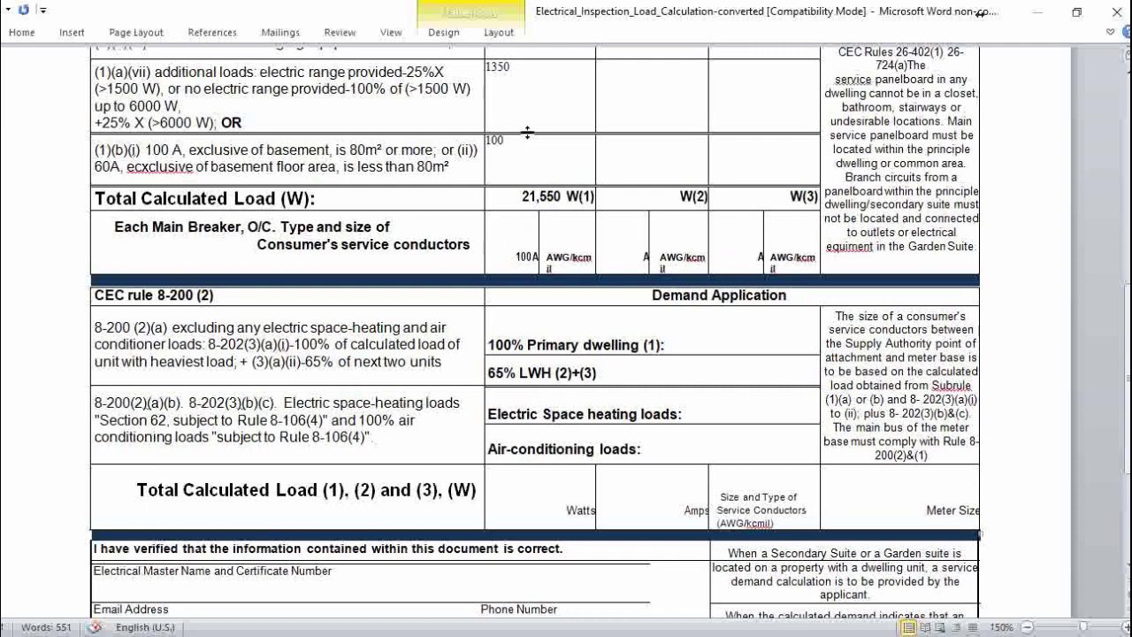
click(517, 234)
text(#2 A)
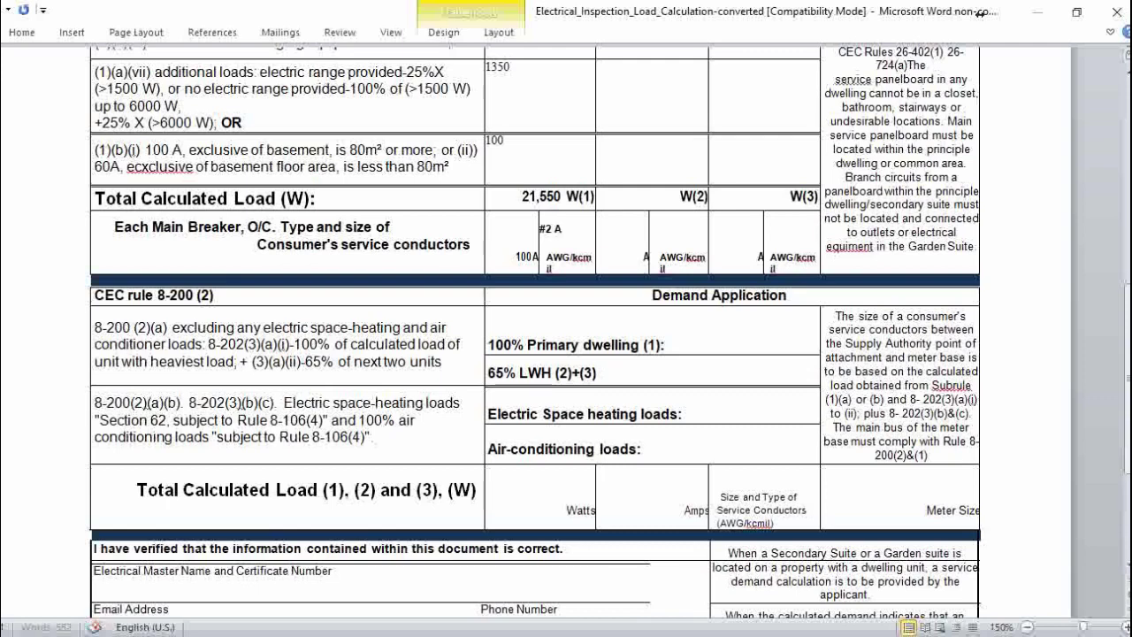
text(CWU)
scroll(654, 223, up, 10)
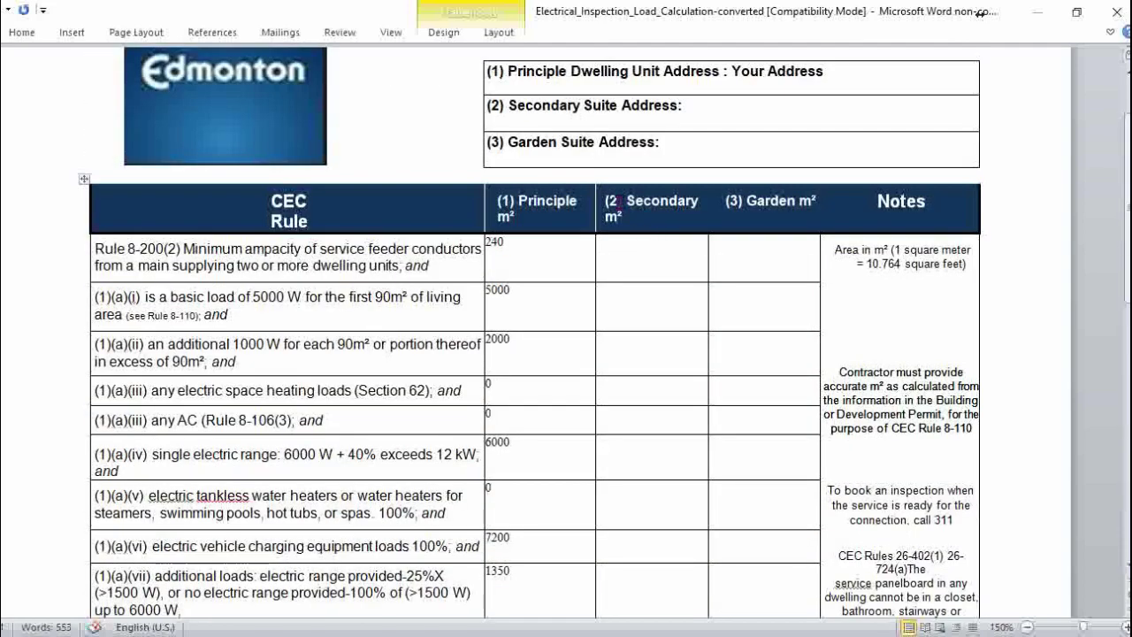
scroll(745, 201, down, 10)
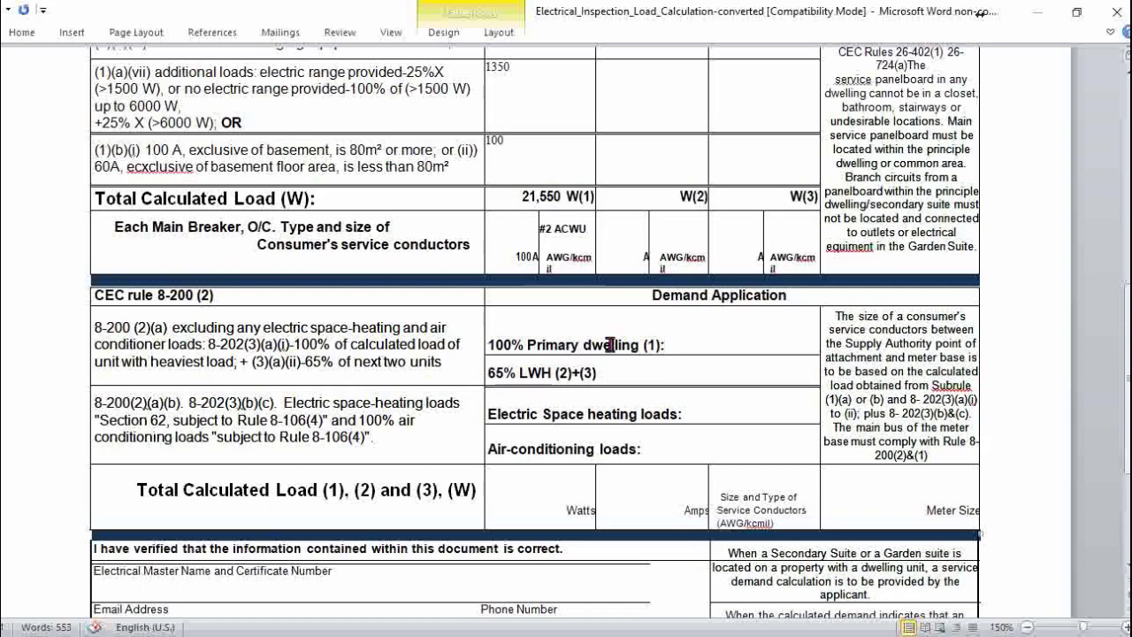
scroll(548, 266, up, 7)
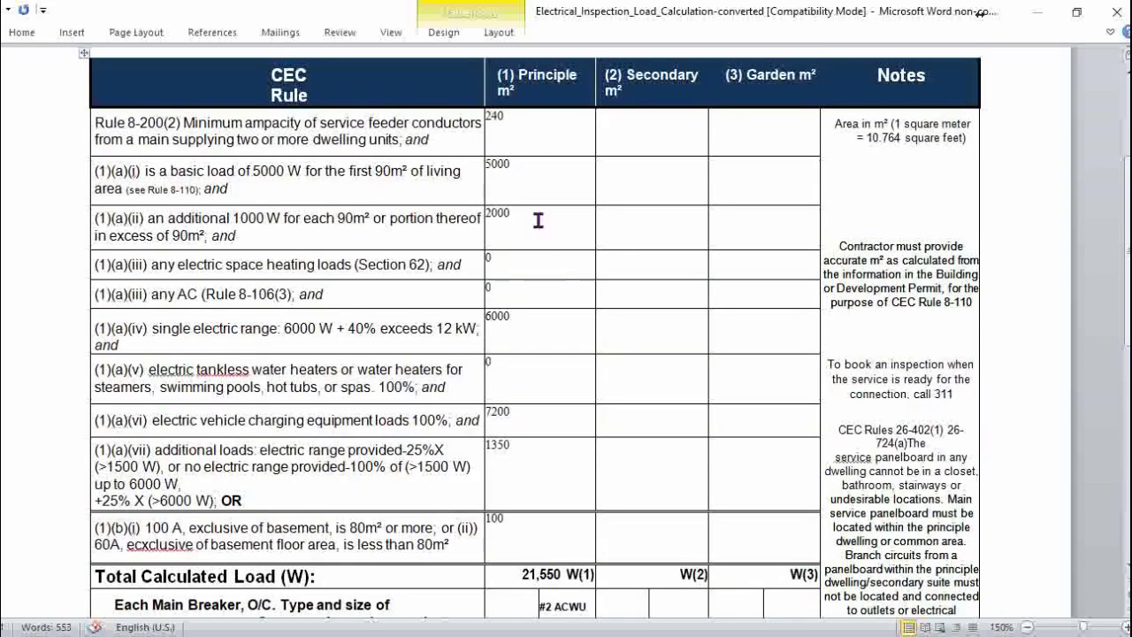
Enter 21,550 for the primary dwelling demand, 0 for LWH and space heating, and 21,550 total watts.
scroll(538, 220, down, 7)
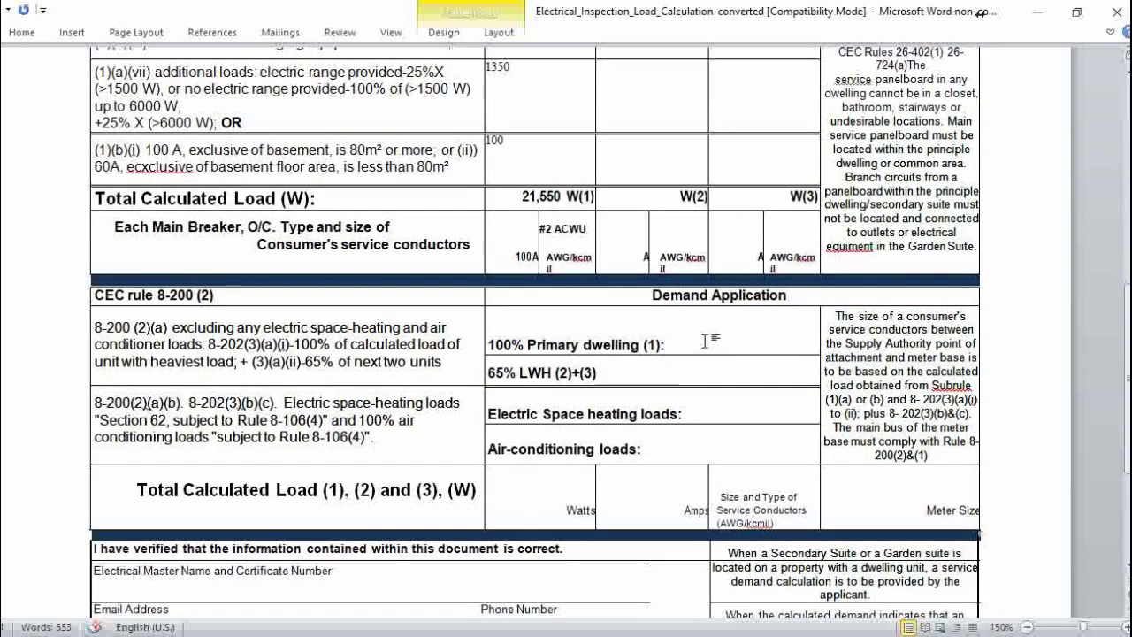
click(705, 341)
text(21,)
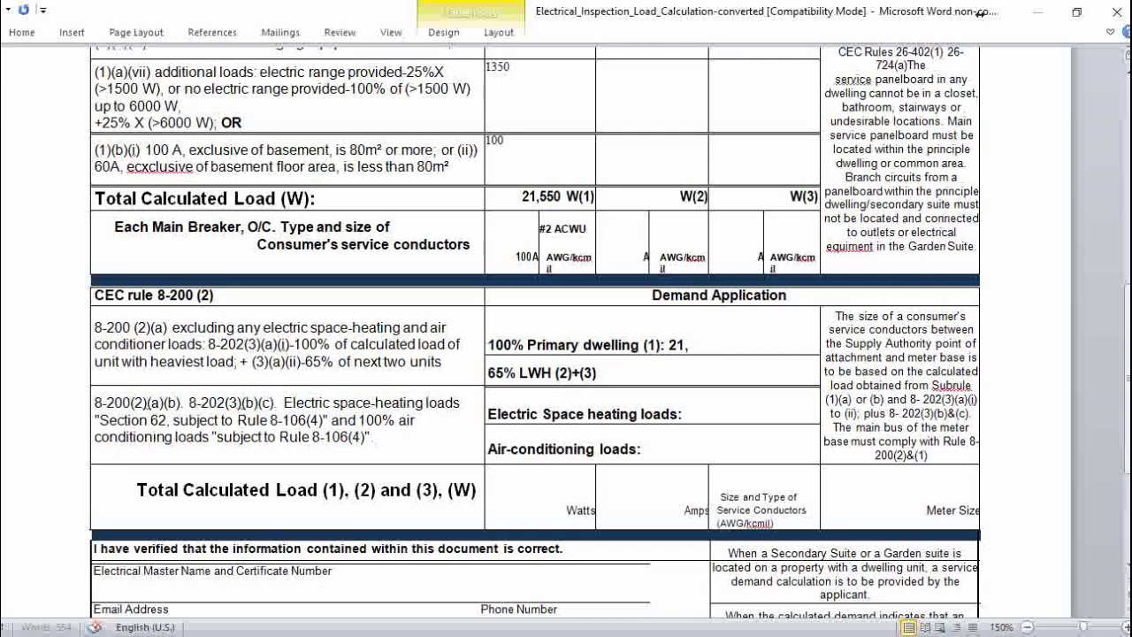
text(550)
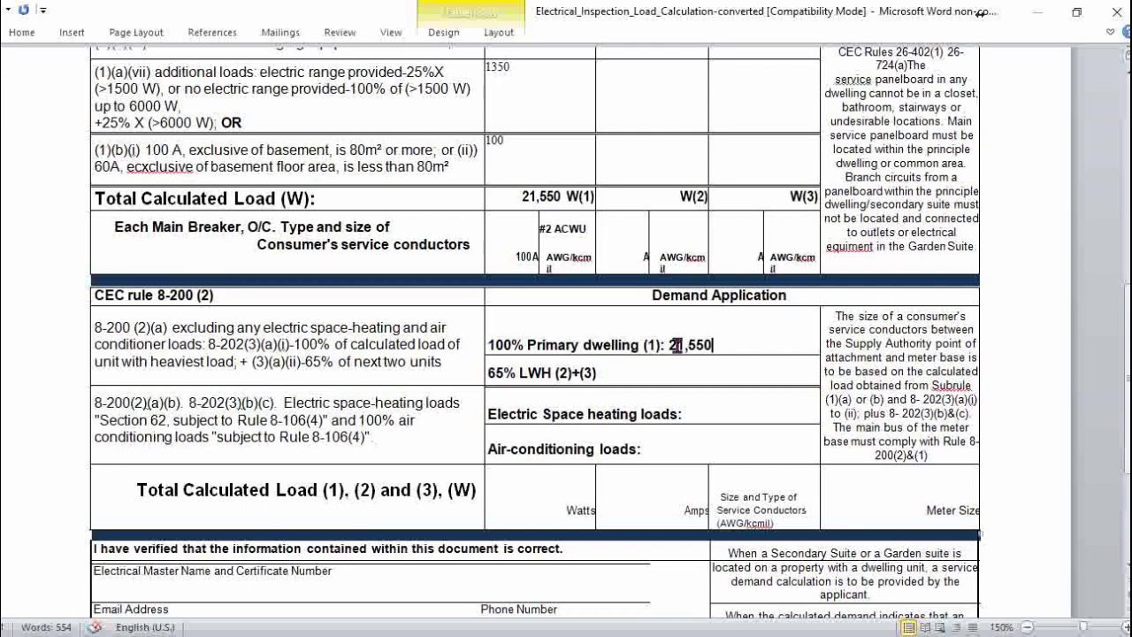
click(630, 375)
text(0)
click(704, 415)
text(00)
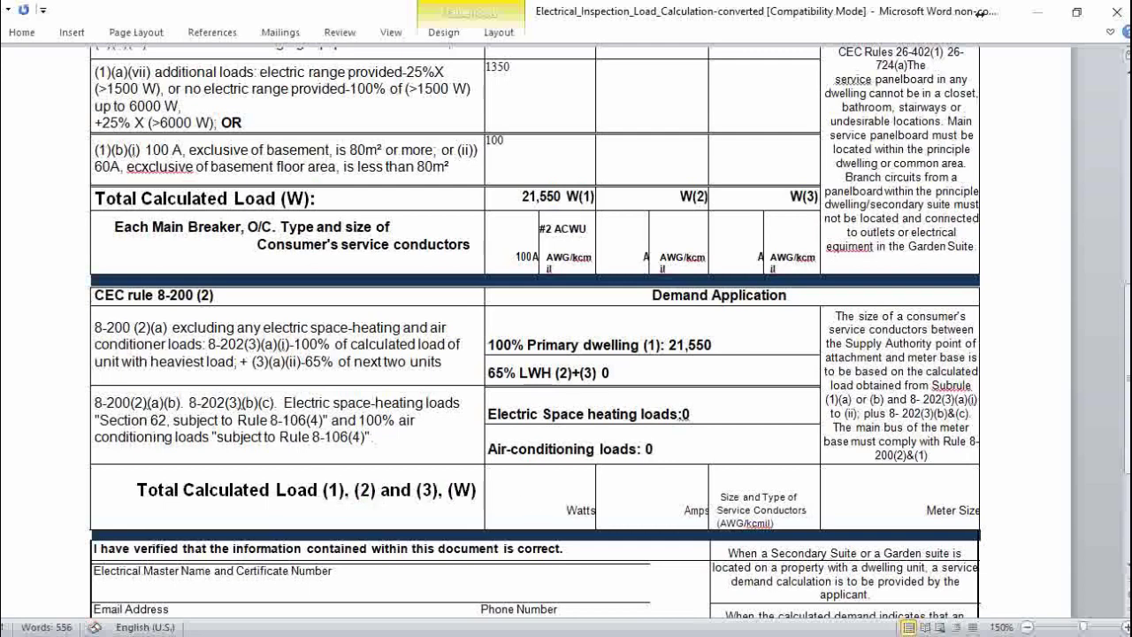
text(21,550)
Fill in 90 amps, '2/0 ACWU 150Amp' service conductors and a '15Amp' meter size.
click(641, 499)
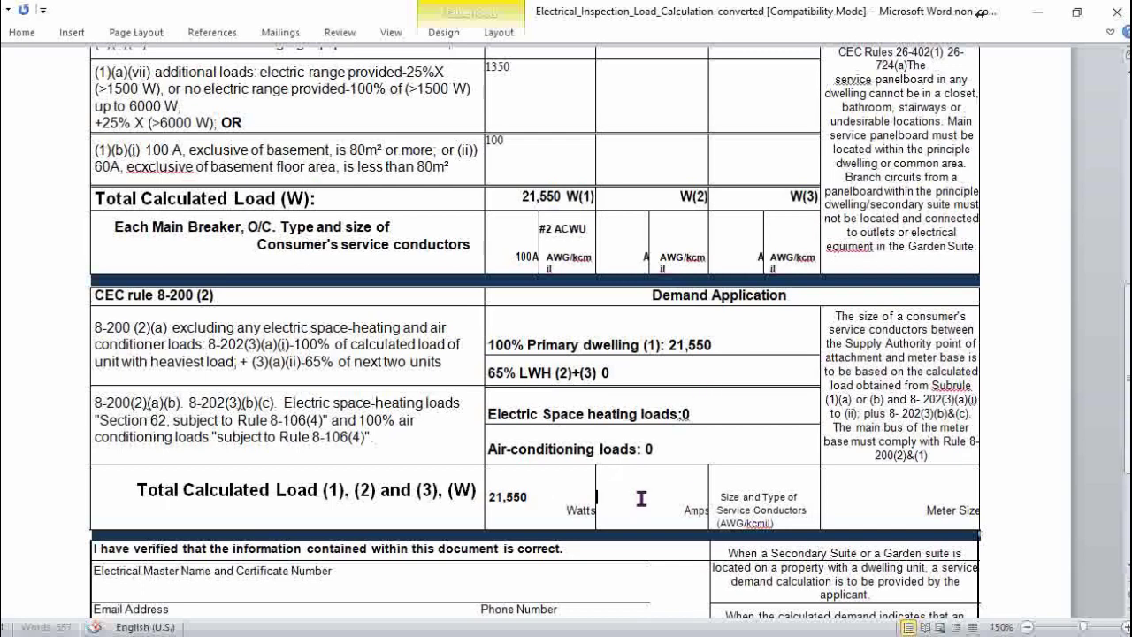
text(90)
click(738, 478)
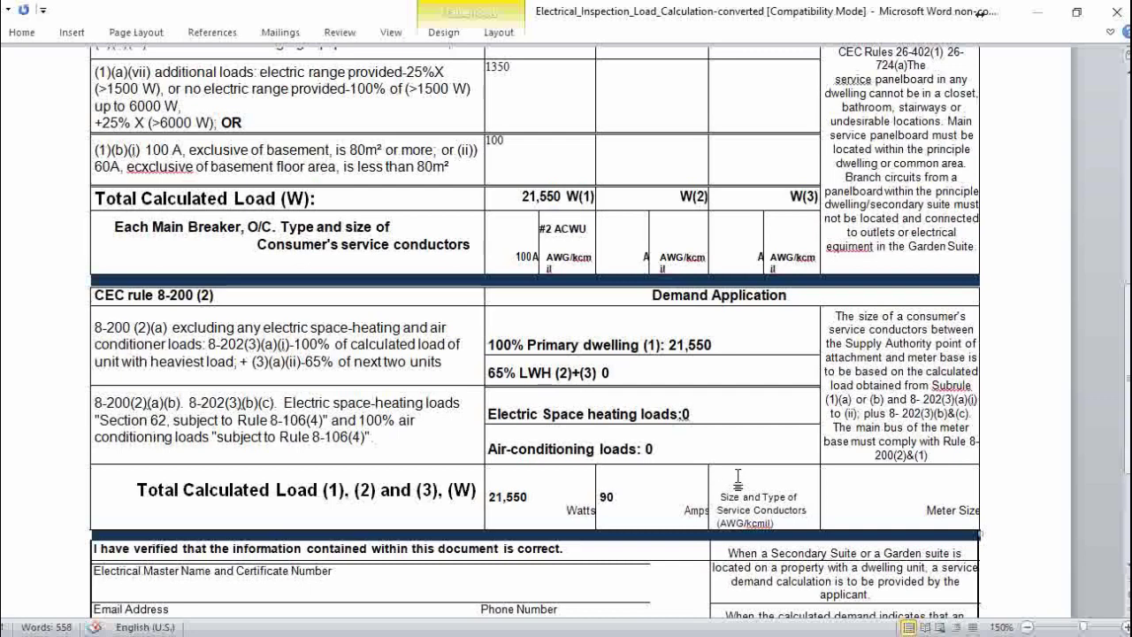
text(2/0 ACWU)
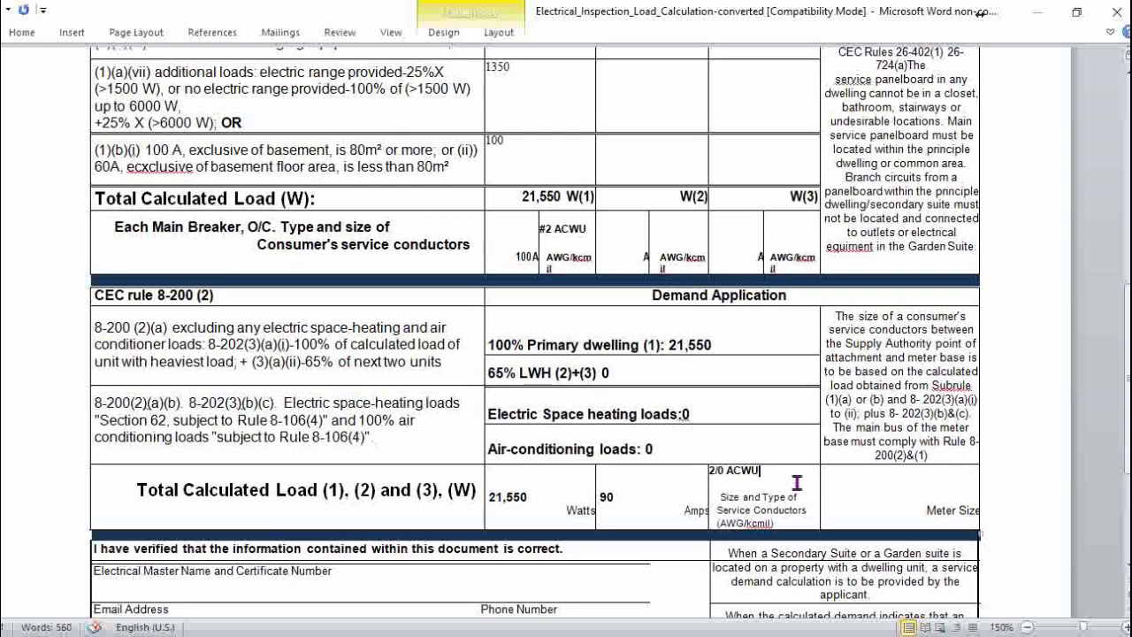
text( 150Am)
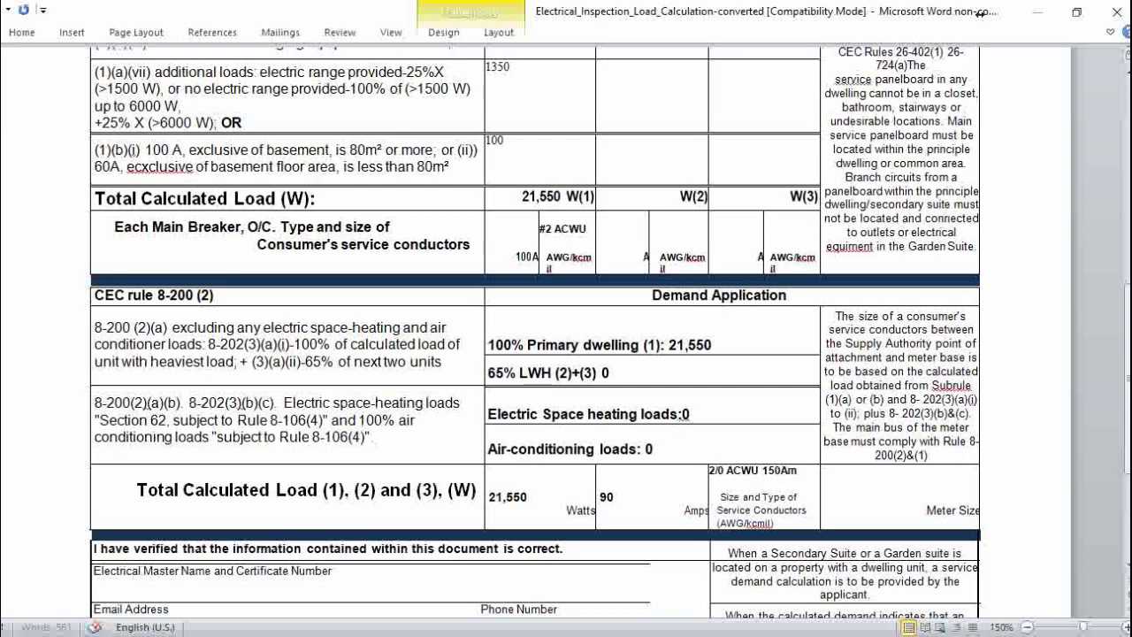
text(p)
click(889, 505)
text(15)
text(Amp)
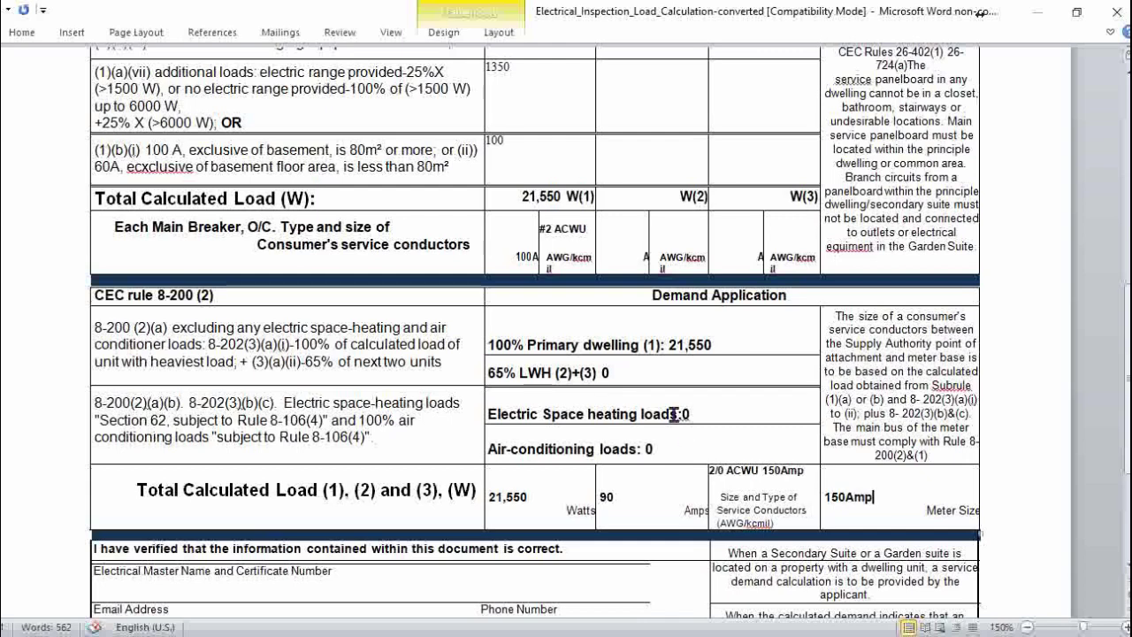
scroll(832, 285, down, 3)
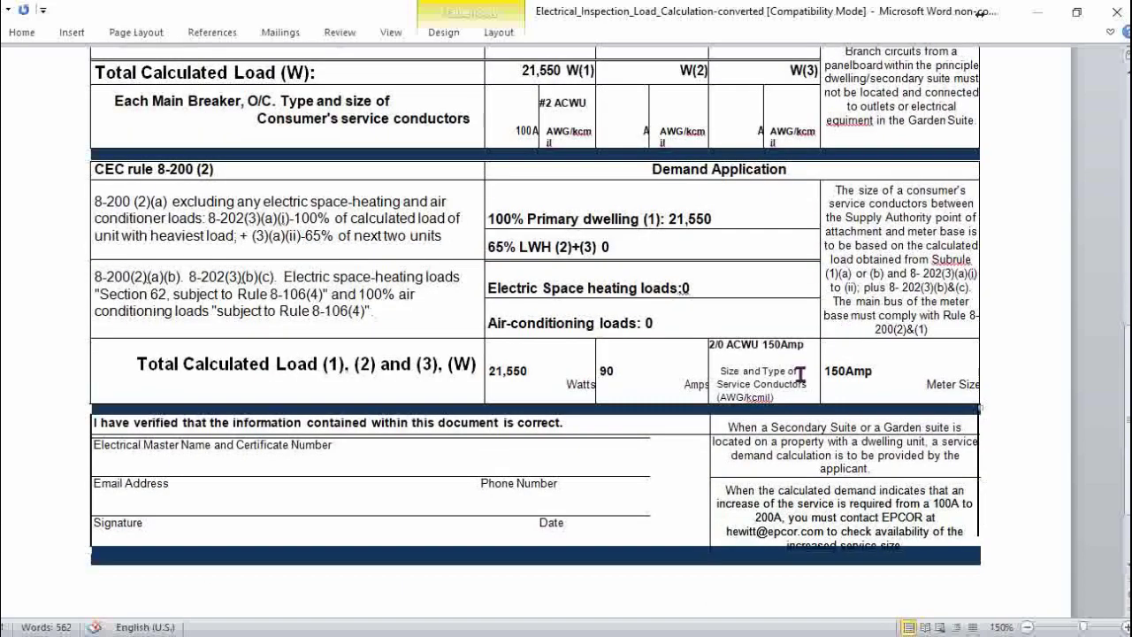
click(96, 423)
drag(96, 423, 596, 422)
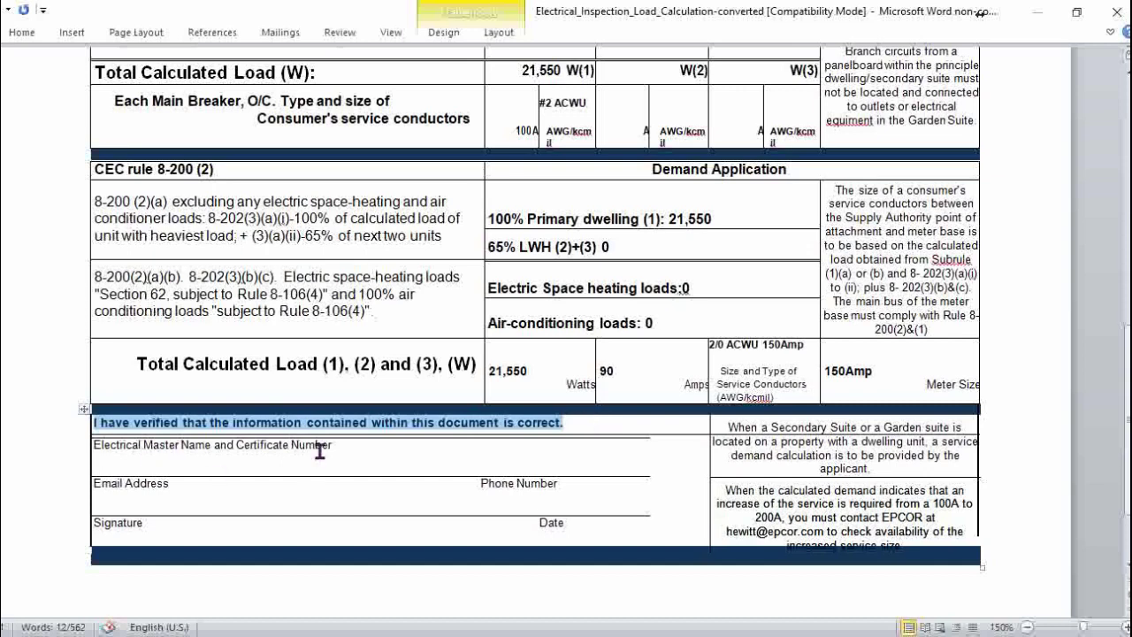
click(579, 451)
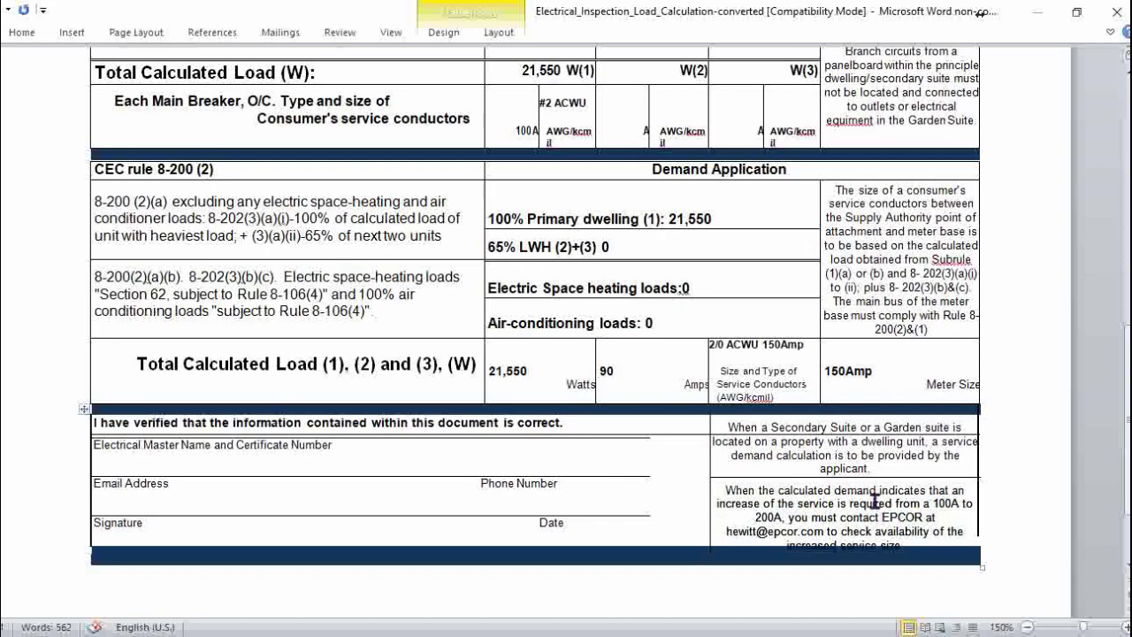
scroll(875, 501, up, 10)
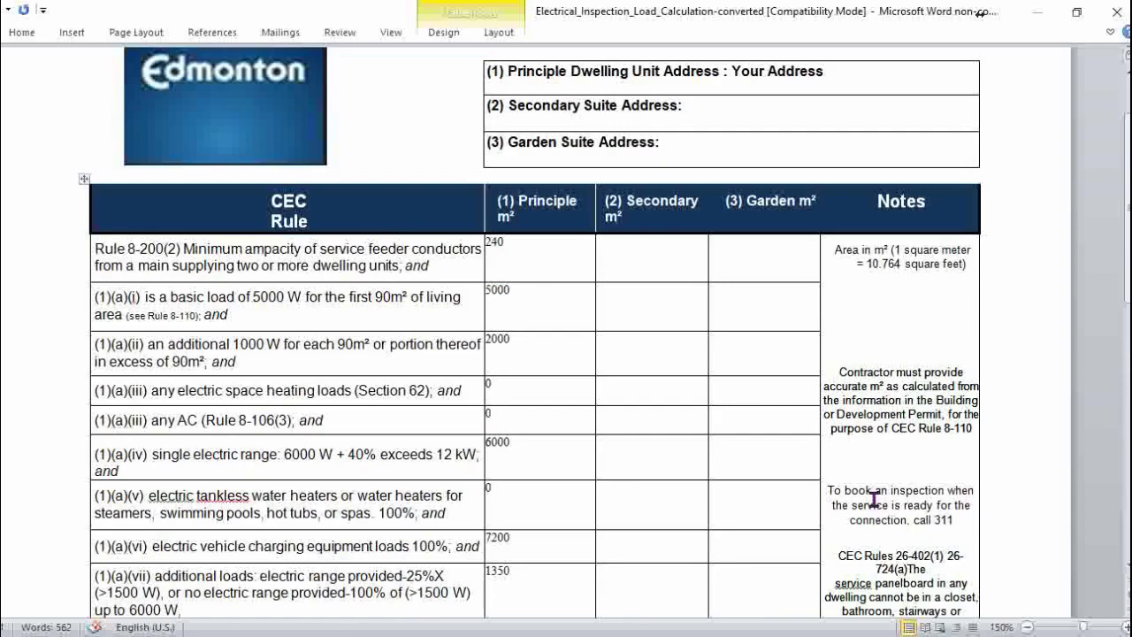
scroll(875, 501, up, 3)
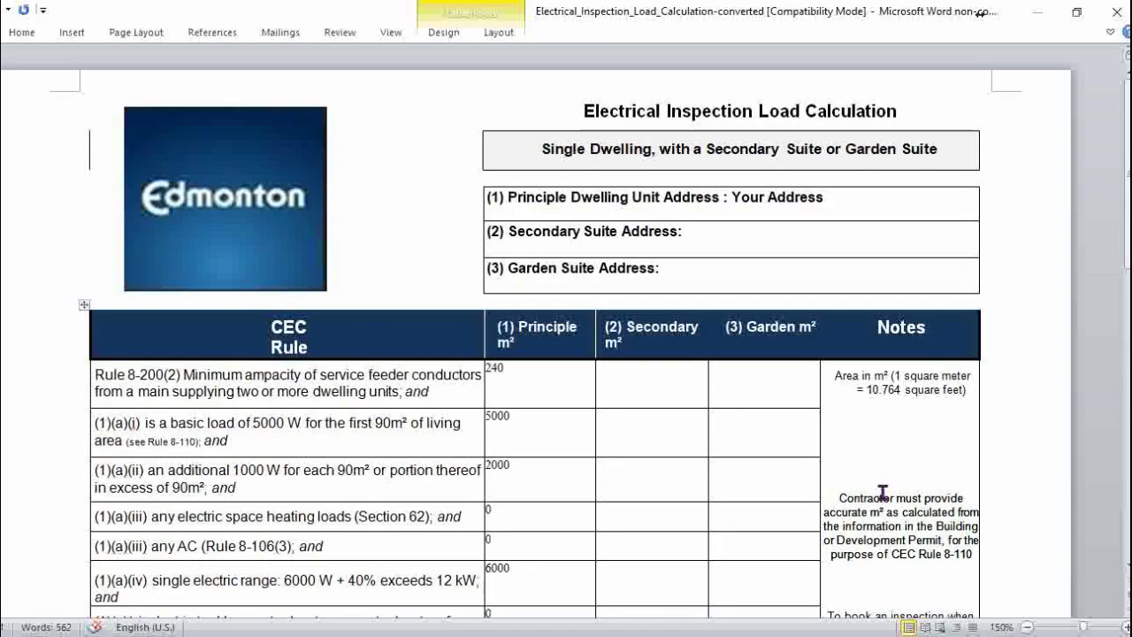
scroll(1040, 338, down, 3)
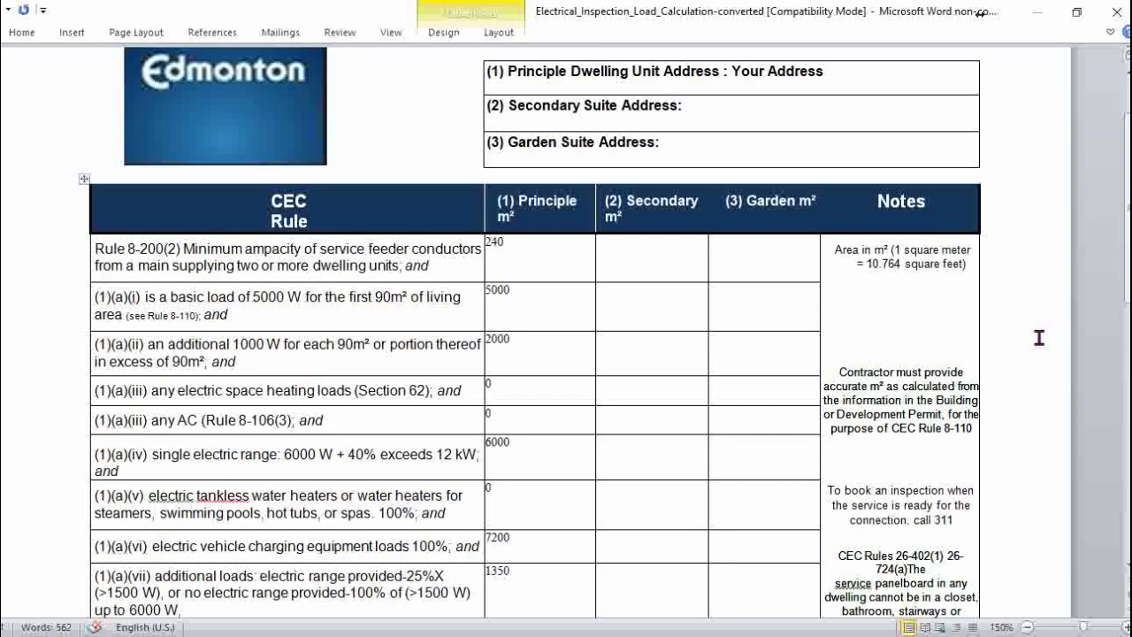
scroll(1039, 338, down, 6)
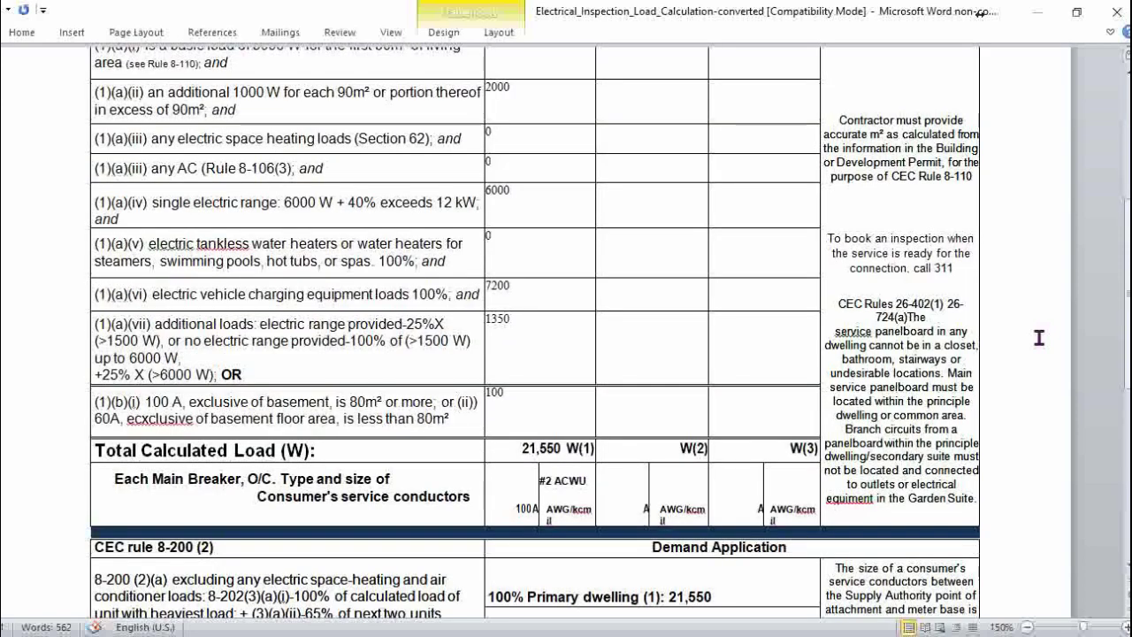